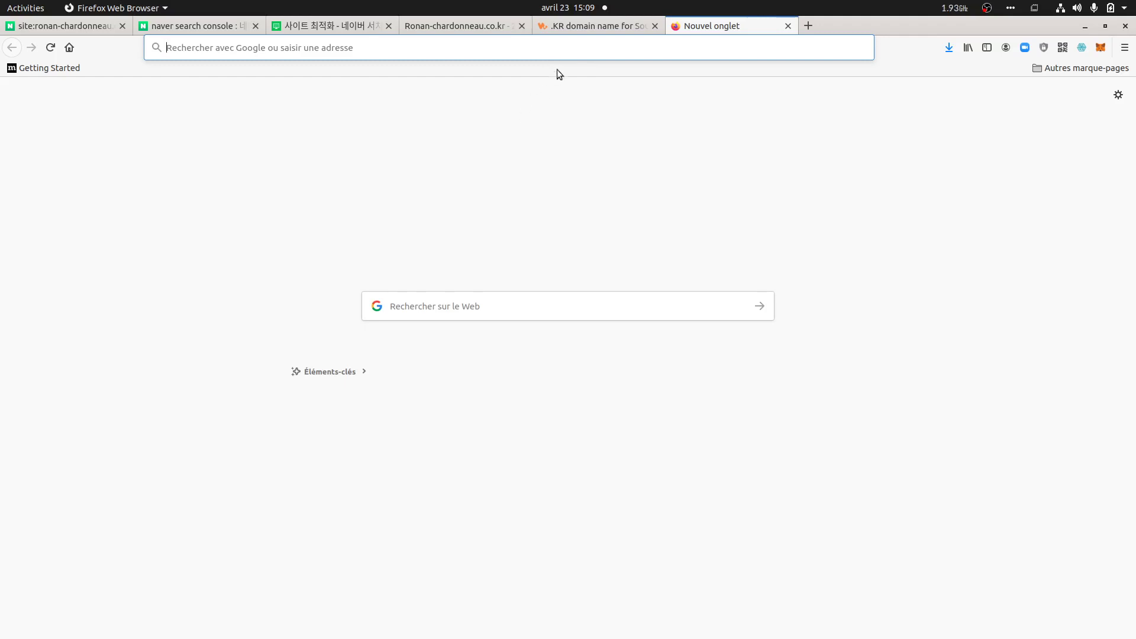
# Step: On Netim's .KR domain name page, highlight the € 32.00 per year registration price
pyautogui.click(560, 26)
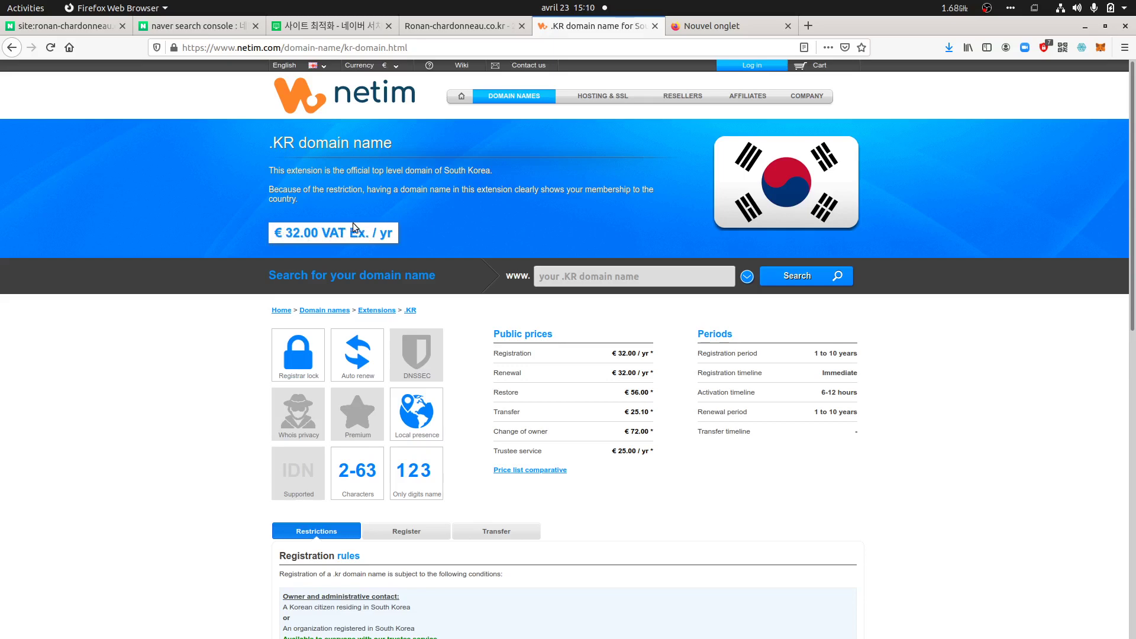
pyautogui.moveTo(330, 231); pyautogui.dragTo(279, 235)
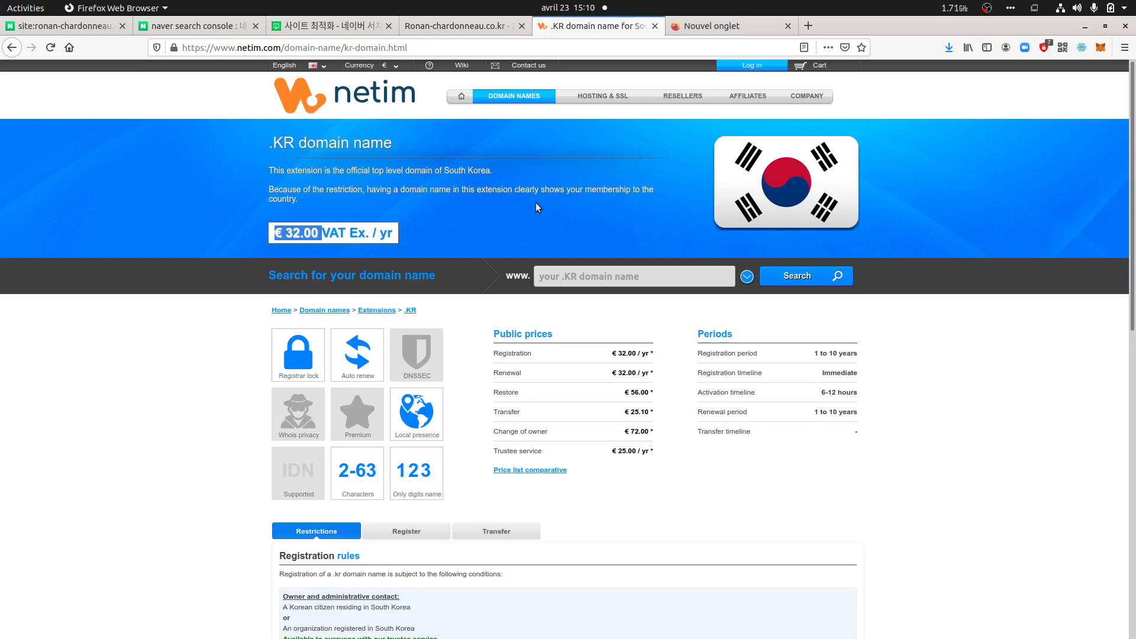
pyautogui.scroll(-1, 535, 207)
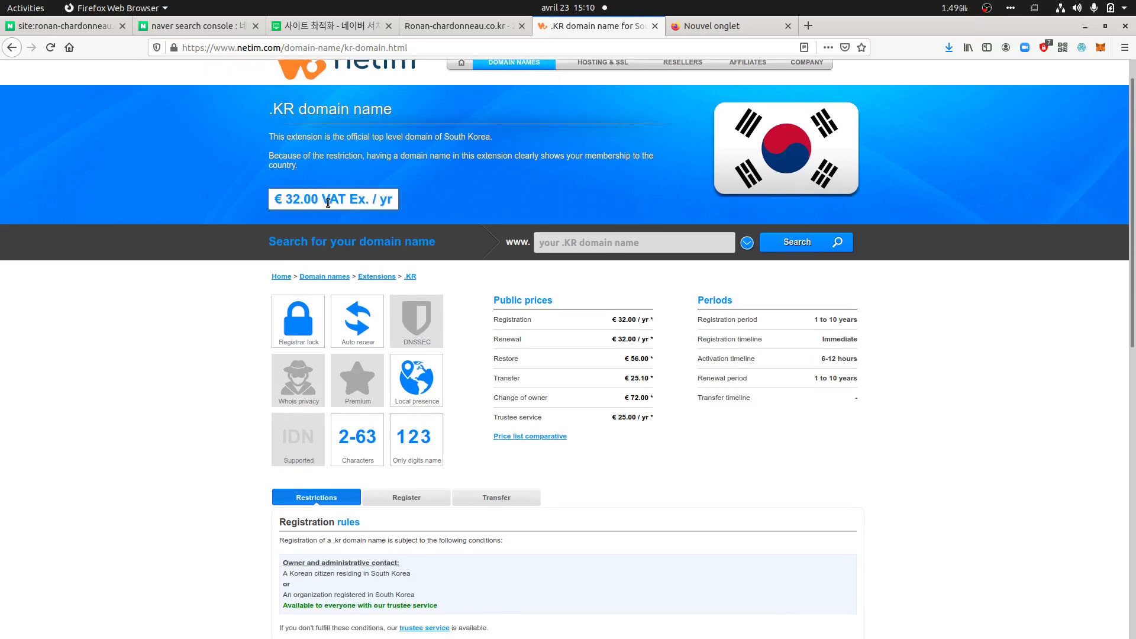
pyautogui.moveTo(320, 202)
pyautogui.mouseDown()
pyautogui.moveTo(278, 203)
pyautogui.moveTo(324, 198)
pyautogui.mouseUp()
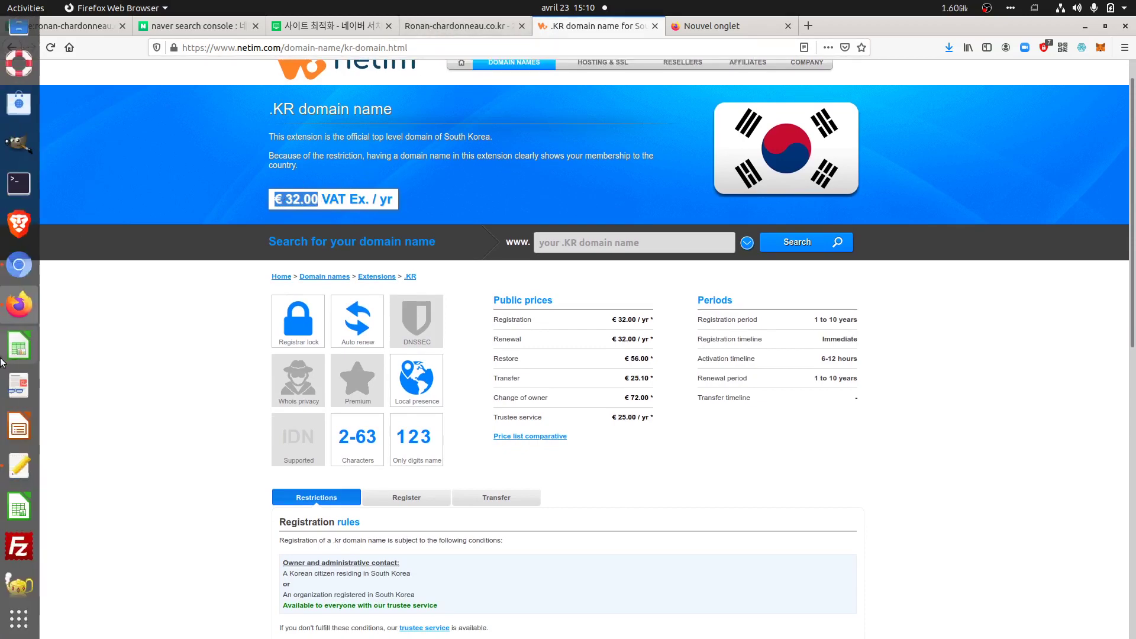
# Step: In Chromium, view the Korean ronan-chardonneau.co.kr Matomo trainer homepage with Google Translate closed
pyautogui.click(9, 266)
pyautogui.click(204, 50)
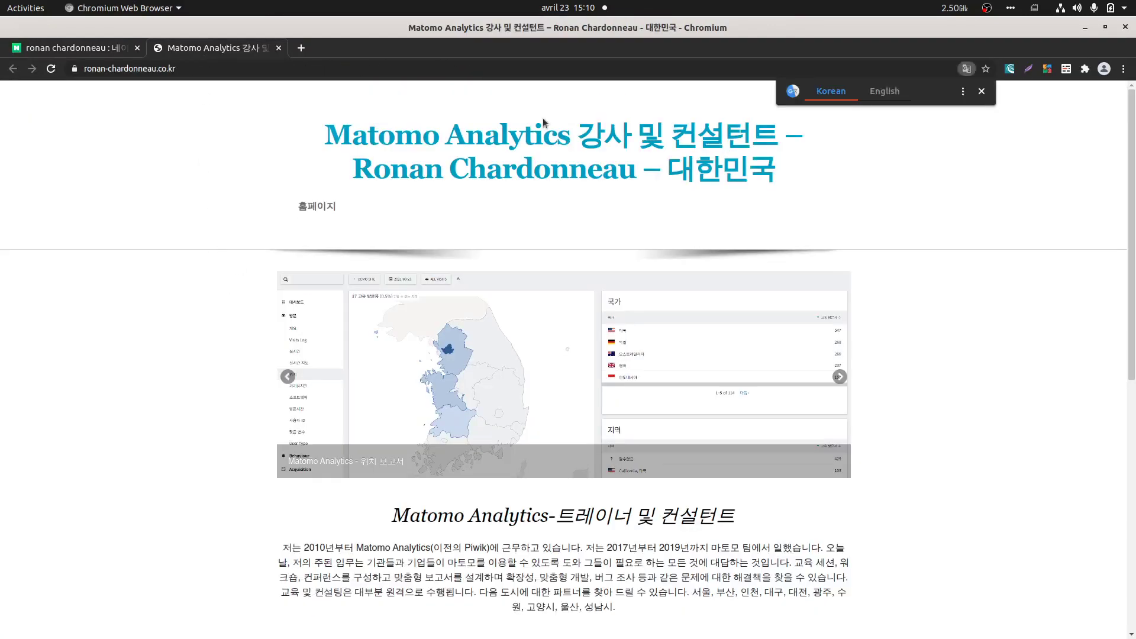
pyautogui.click(981, 91)
pyautogui.scroll(-1, 720, 382)
pyautogui.scroll(1, 720, 382)
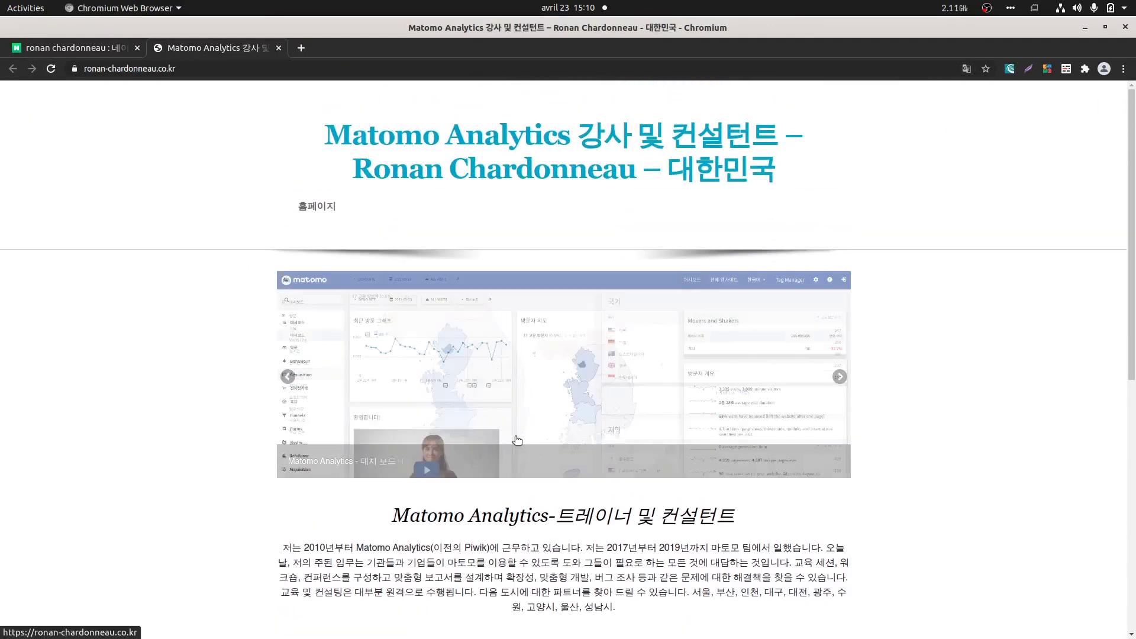
pyautogui.scroll(-8, 518, 434)
pyautogui.scroll(7, 519, 436)
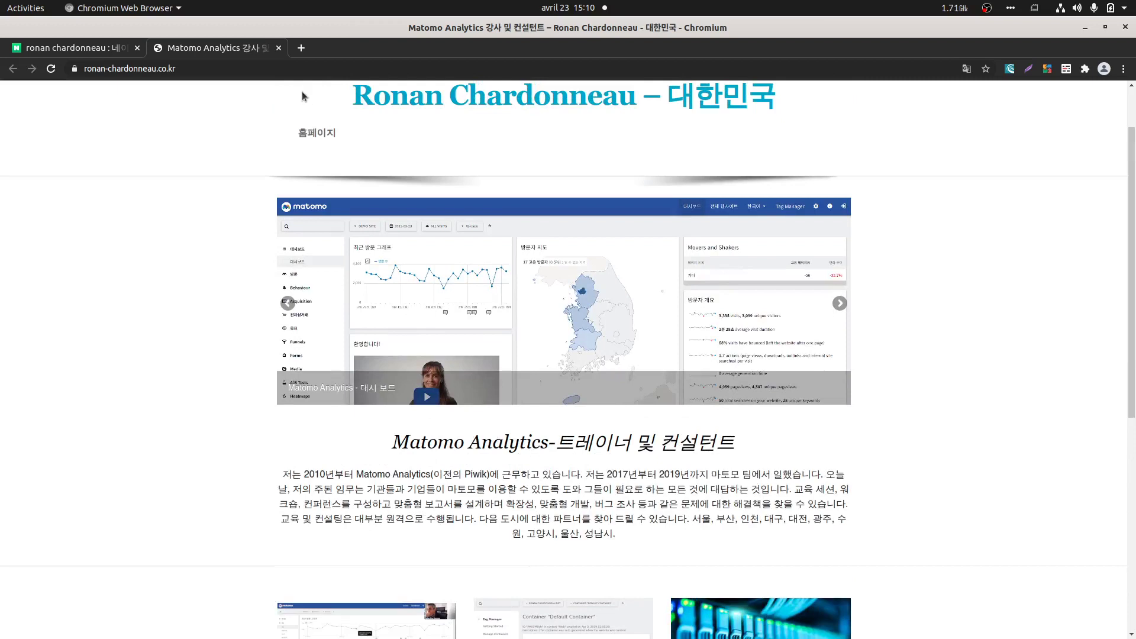
pyautogui.scroll(1, 302, 91)
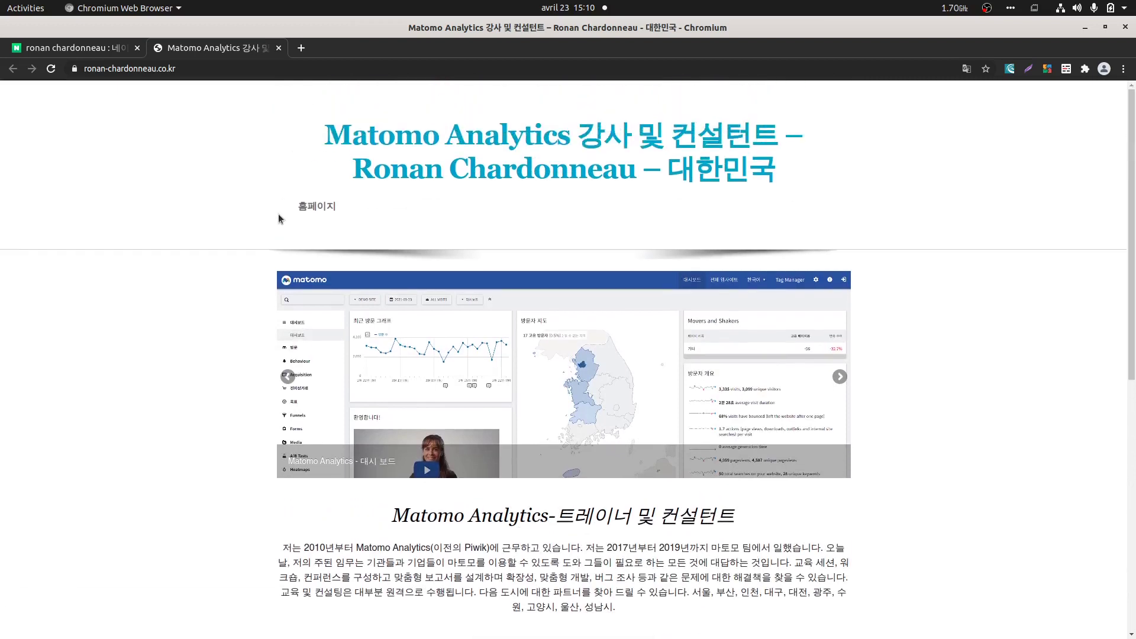
# Step: Search 'naver translate' in a new tab and open Papago, closing the translation popup
pyautogui.click(301, 48)
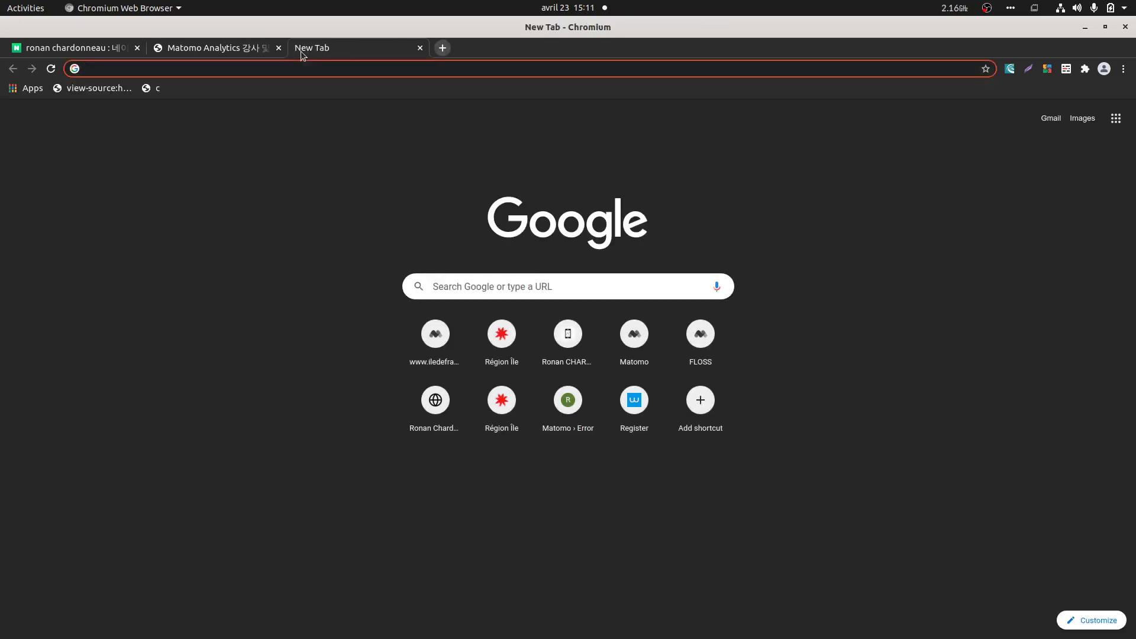
pyautogui.write('naver translate')
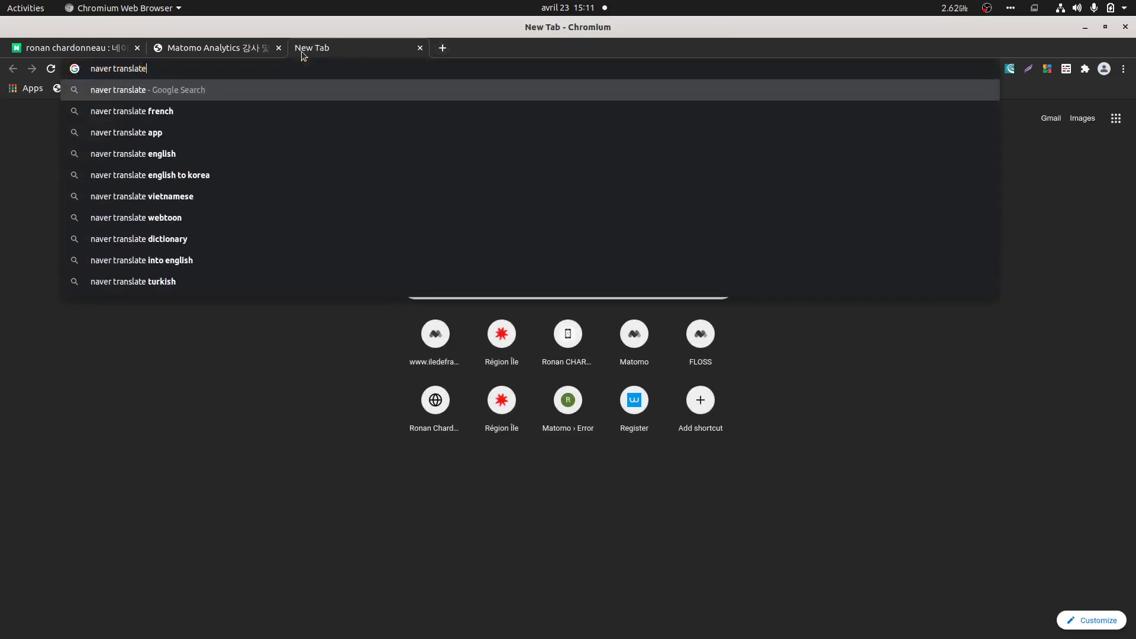
pyautogui.press('Return')
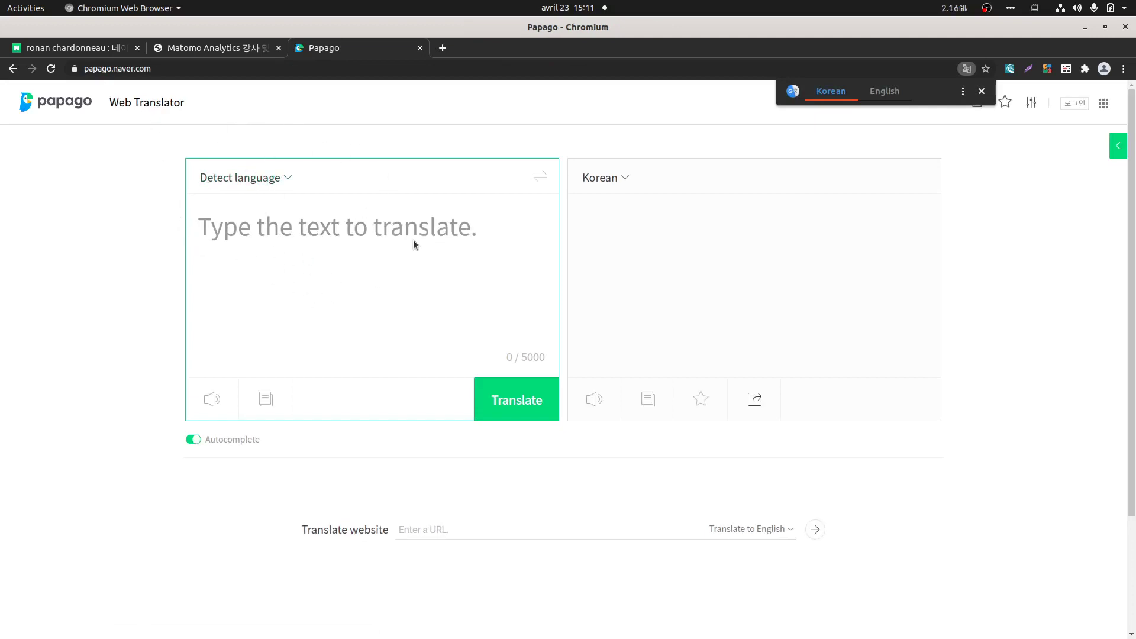
pyautogui.click(982, 92)
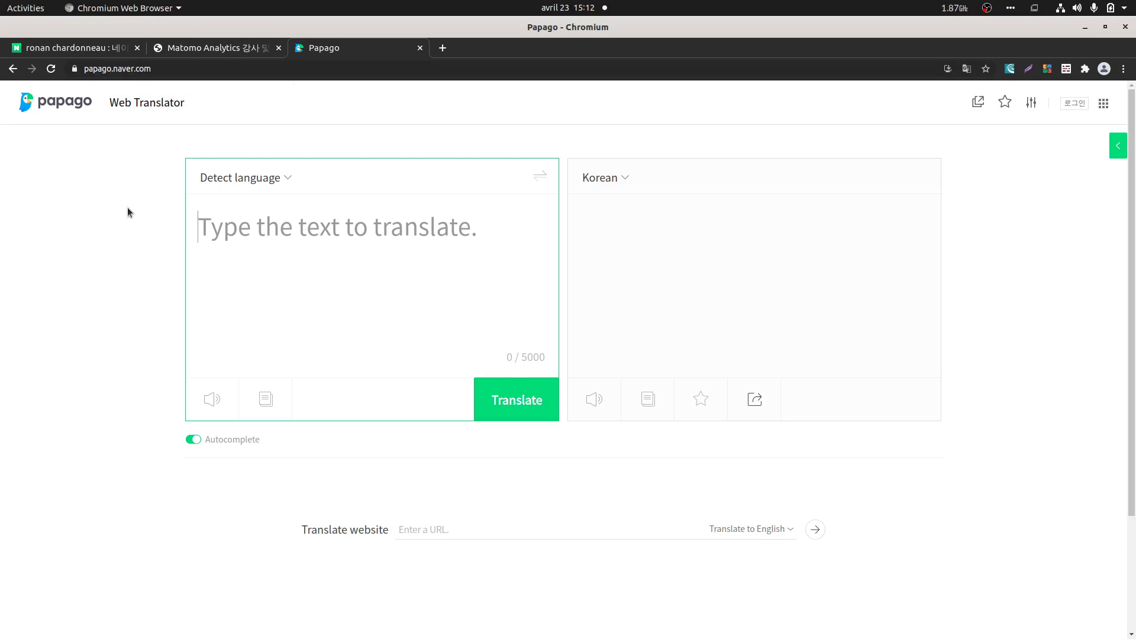
# Step: Back in Firefox, check the 사이트 최적화 report, then show the 'naver search console' results
pyautogui.click(100, 47)
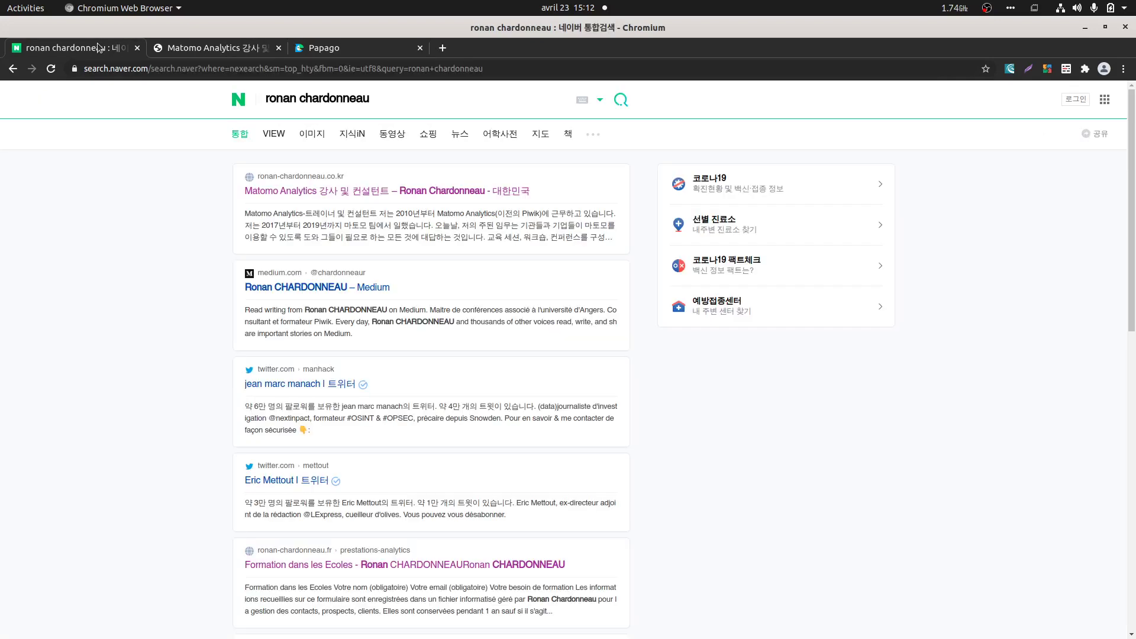
pyautogui.moveTo(3, 183)
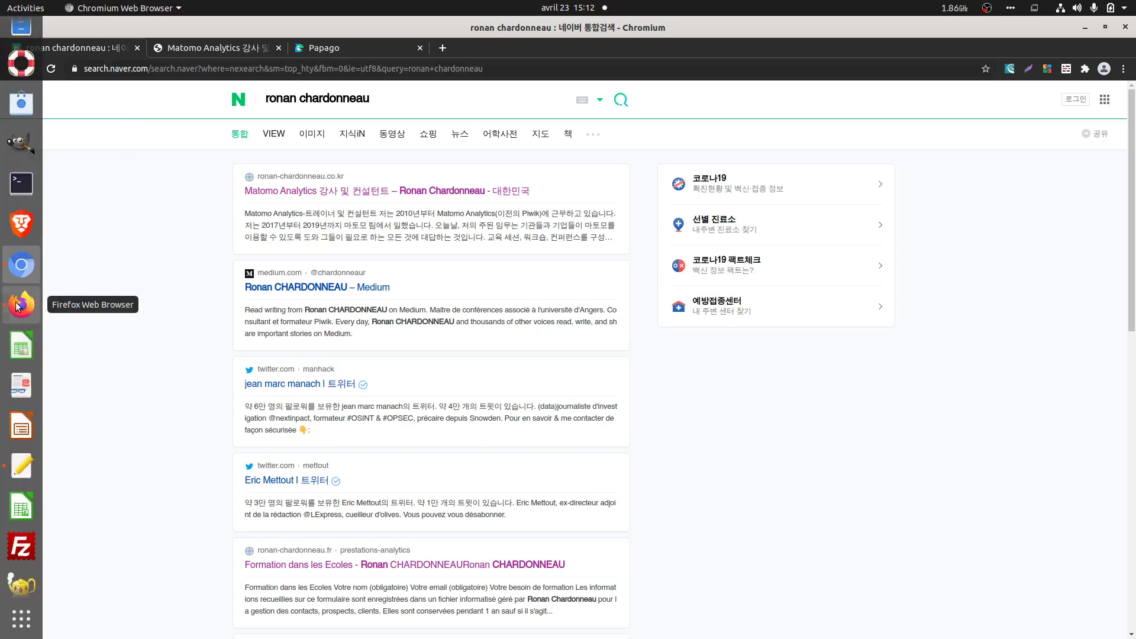
pyautogui.click(17, 305)
pyautogui.click(210, 28)
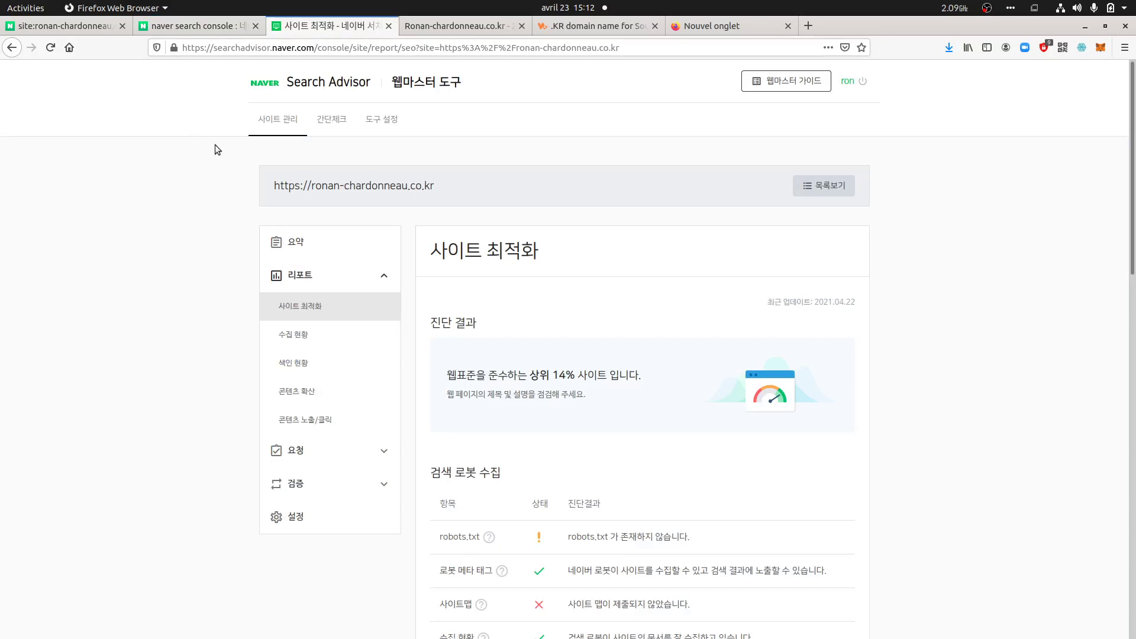
pyautogui.click(230, 28)
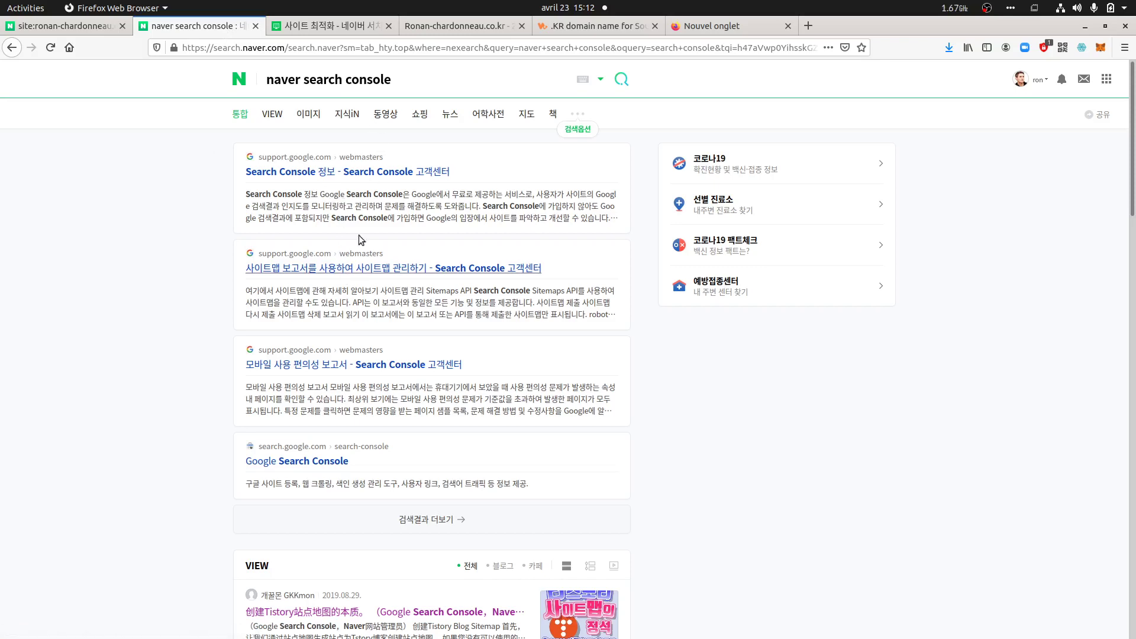
# Step: Skim the 'naver search console' results, then go back to the ronan-chardonneau.co.kr 사이트 최적화 report
pyautogui.scroll(-1, 354, 208)
pyautogui.scroll(-2, 353, 207)
pyautogui.scroll(4, 354, 207)
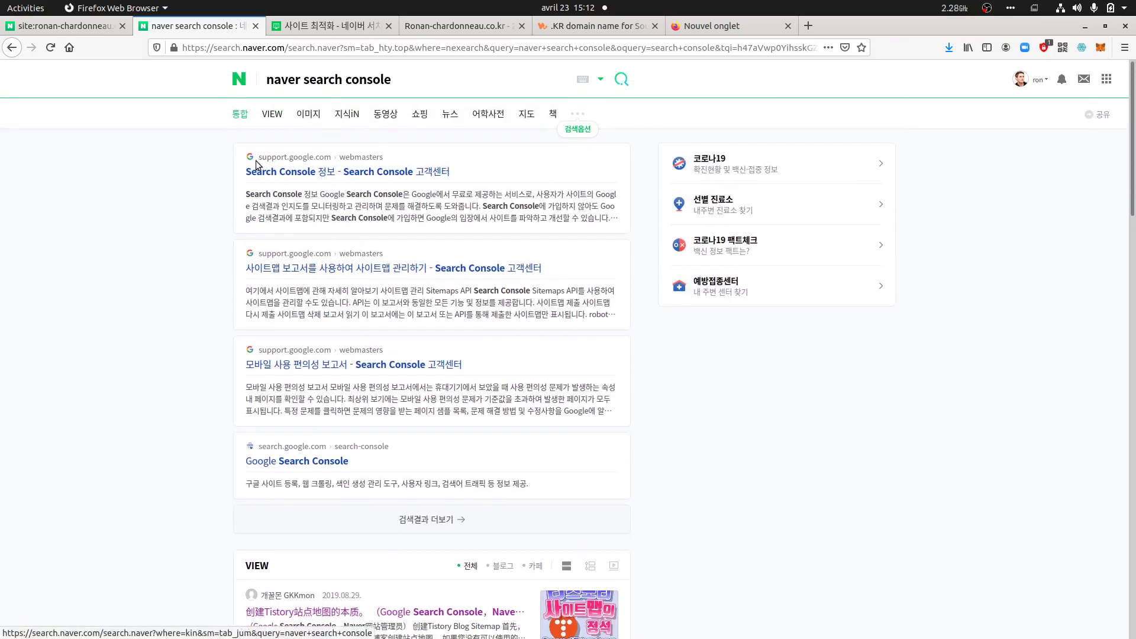
pyautogui.click(329, 26)
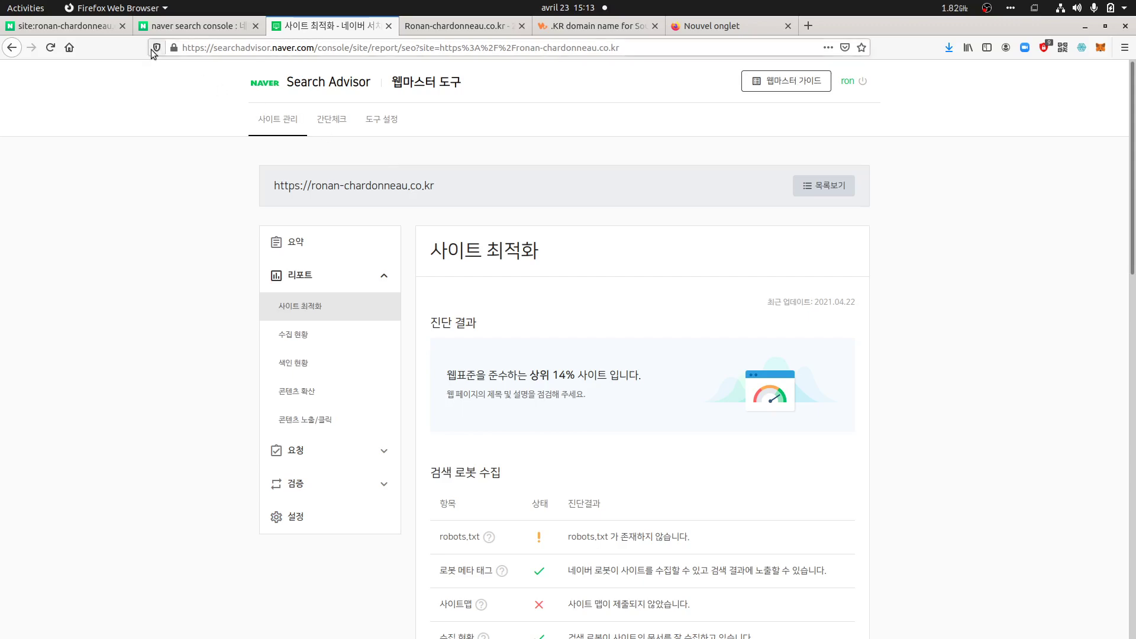
# Step: Go from the Naver results to the signed-in naver.com home page
pyautogui.click(181, 26)
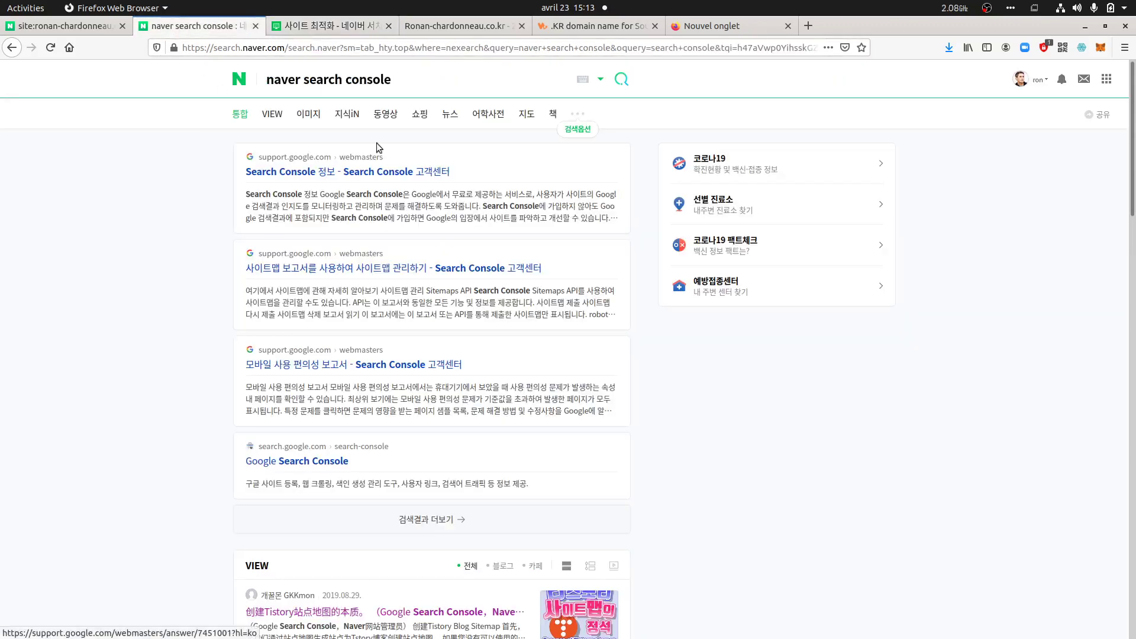
pyautogui.click(240, 83)
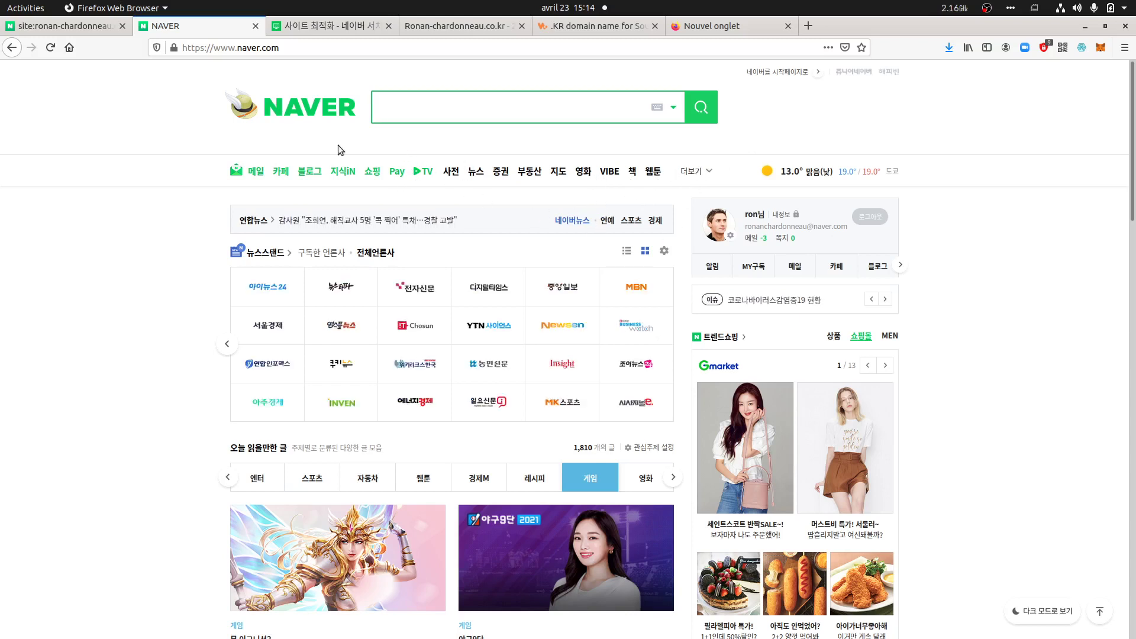
# Step: In Search Advisor, open 요약 for ronan-chardonneau.co.kr and expand the 리포트 submenu
pyautogui.click(322, 26)
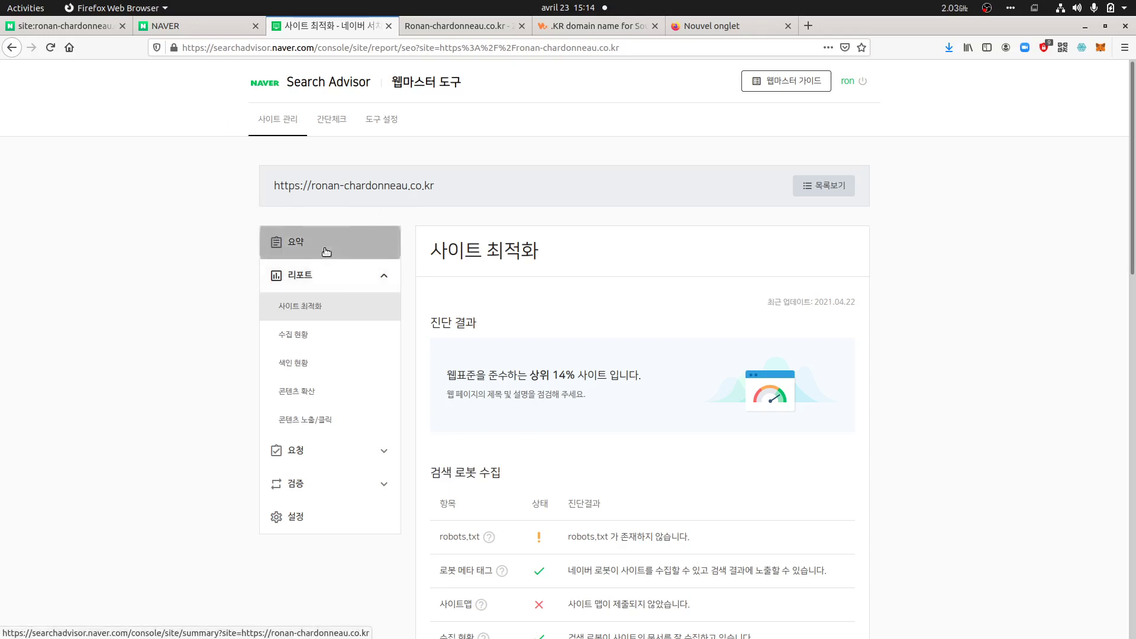
pyautogui.click(297, 244)
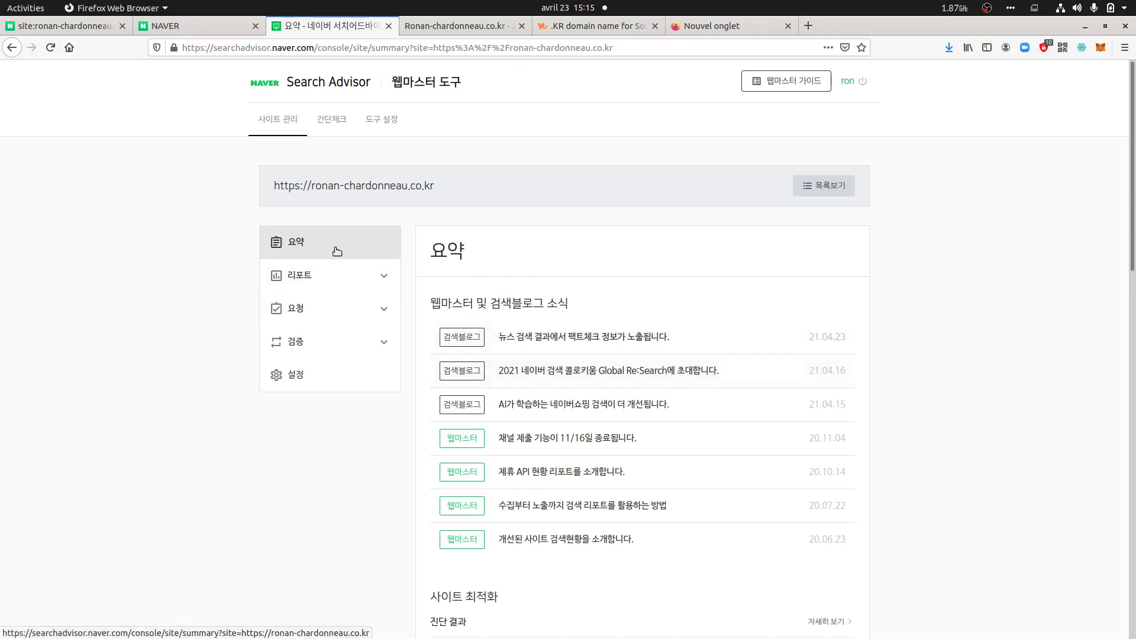
pyautogui.click(311, 276)
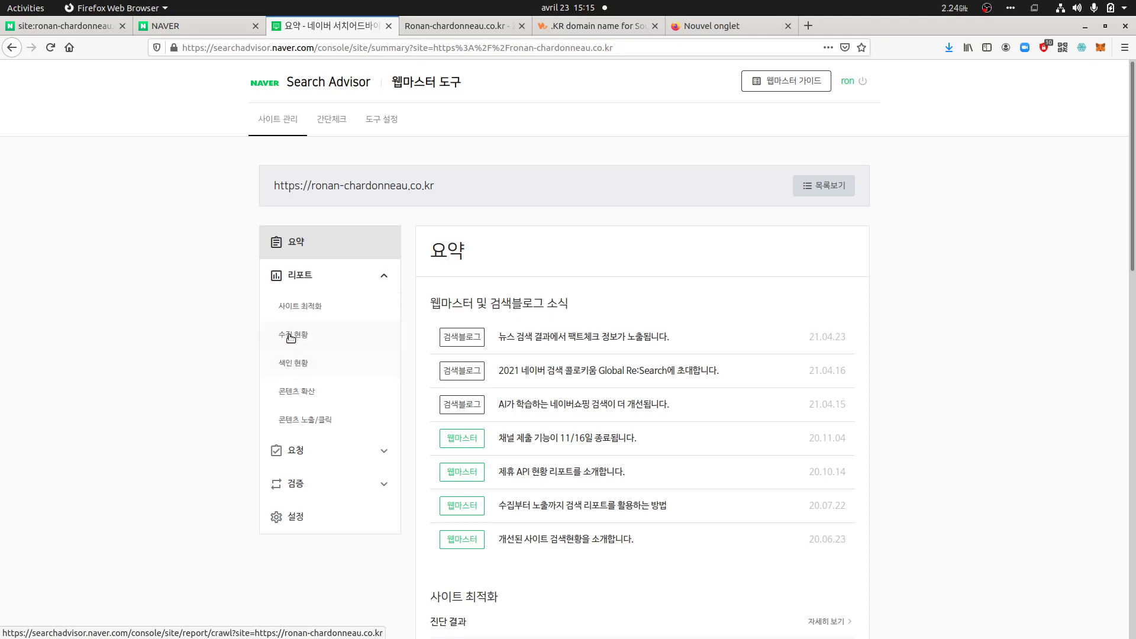
# Step: Review the 수집 현황 crawl charts and error list, then return to the Search Advisor home
pyautogui.click(290, 336)
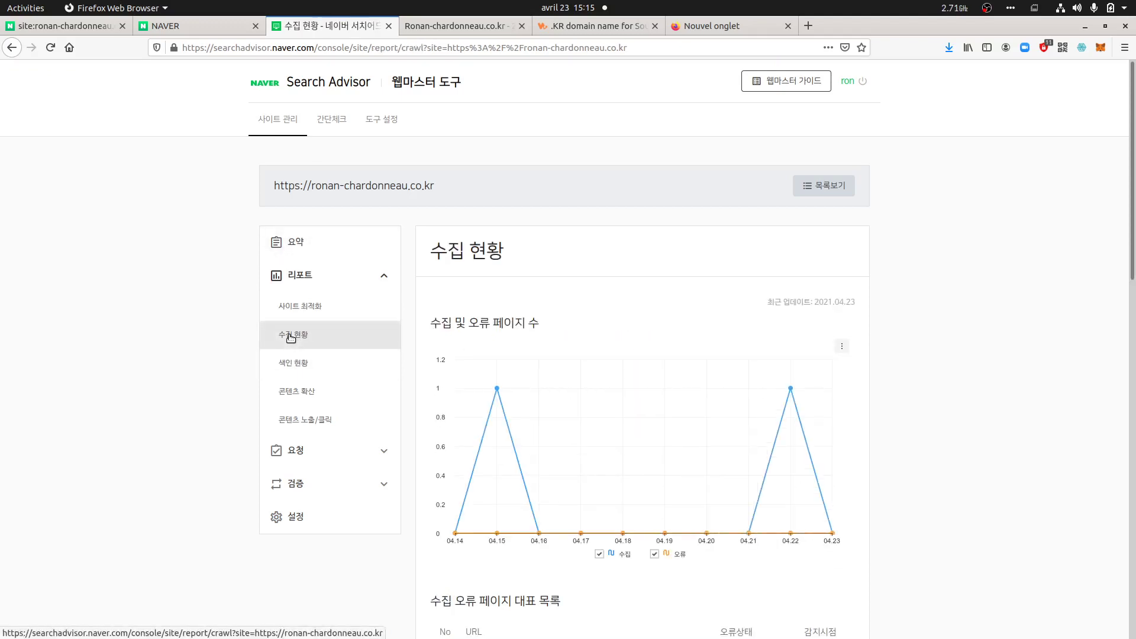
pyautogui.scroll(-5, 695, 468)
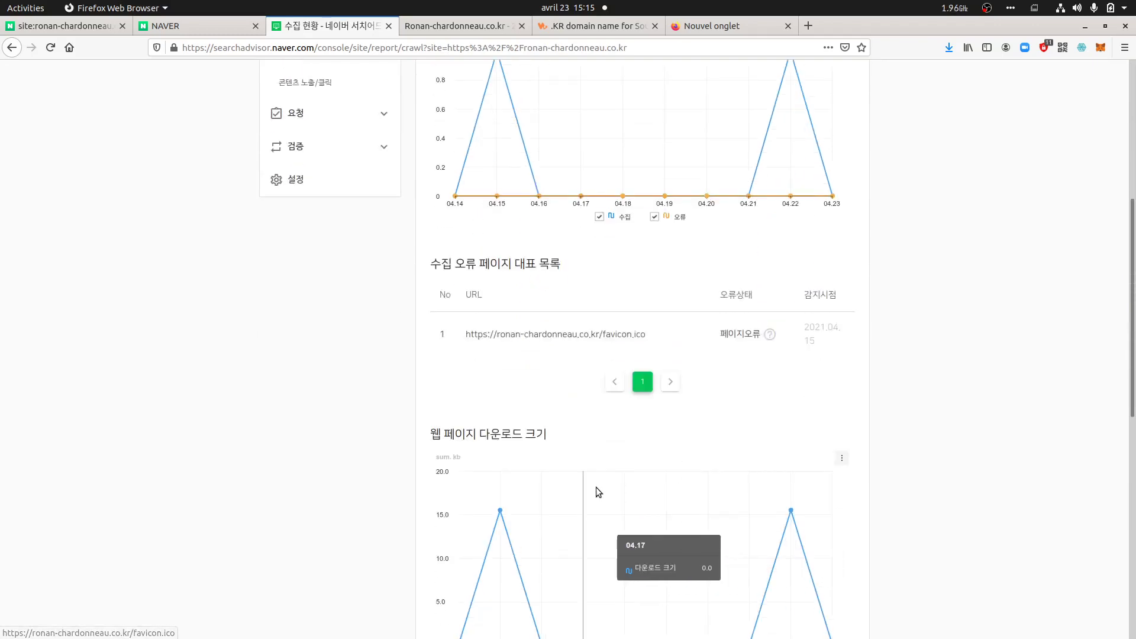
pyautogui.scroll(-2, 596, 488)
pyautogui.scroll(4, 596, 487)
pyautogui.scroll(-4, 597, 484)
pyautogui.scroll(6, 598, 483)
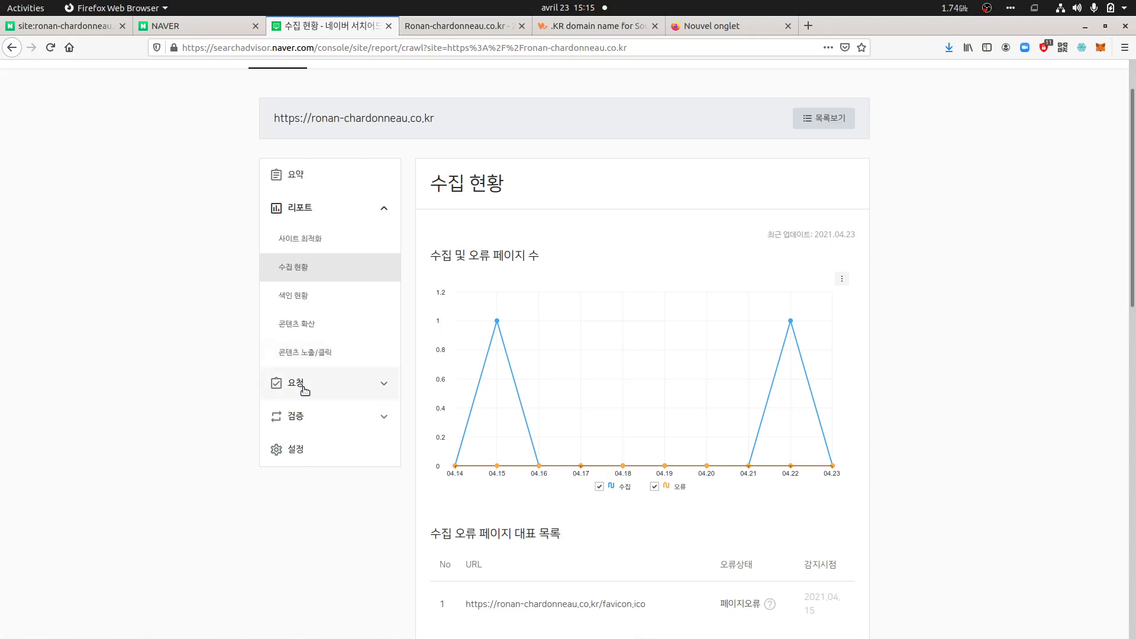
pyautogui.scroll(2, 305, 391)
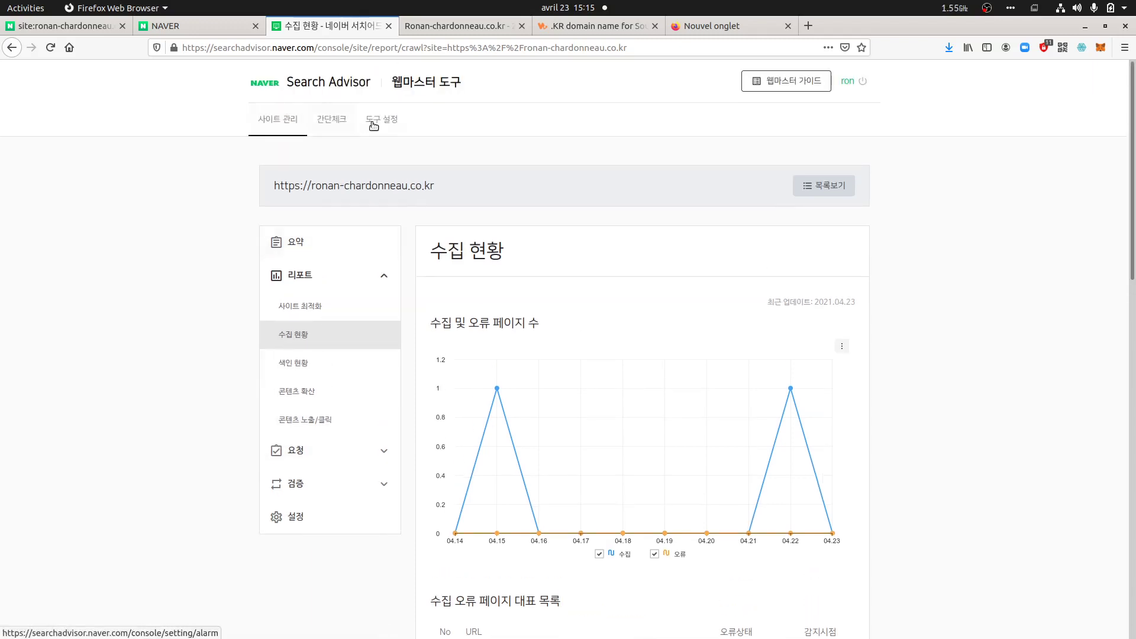
pyautogui.click(331, 88)
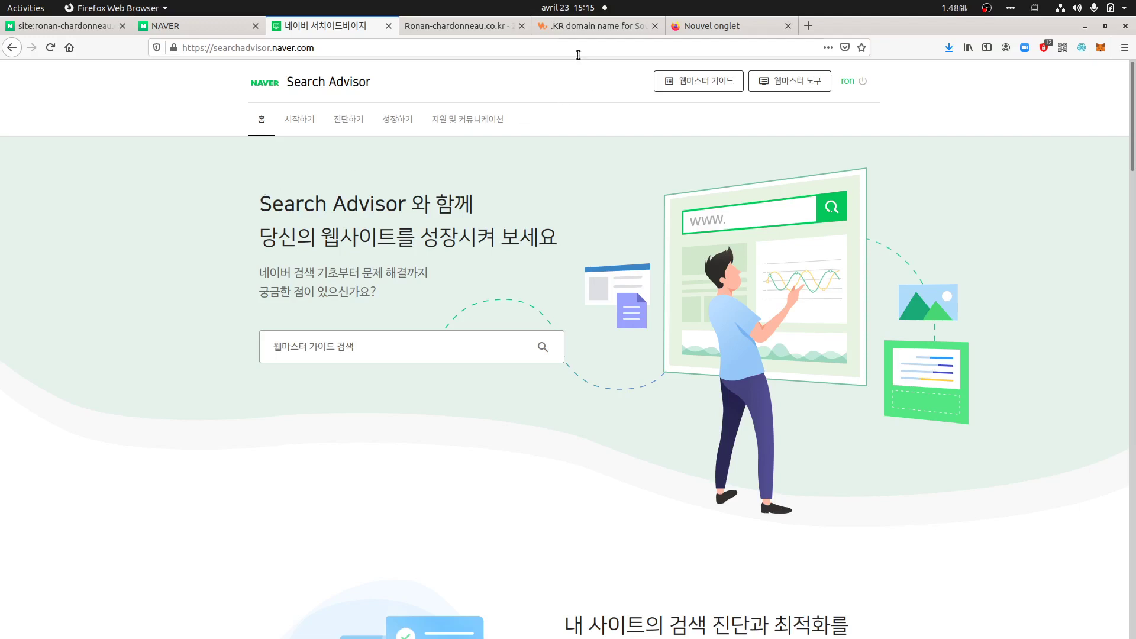
# Step: Show Naver's site:ronan-chardonneau.co.kr results with the Matomo trainer homepage on top
pyautogui.click(473, 31)
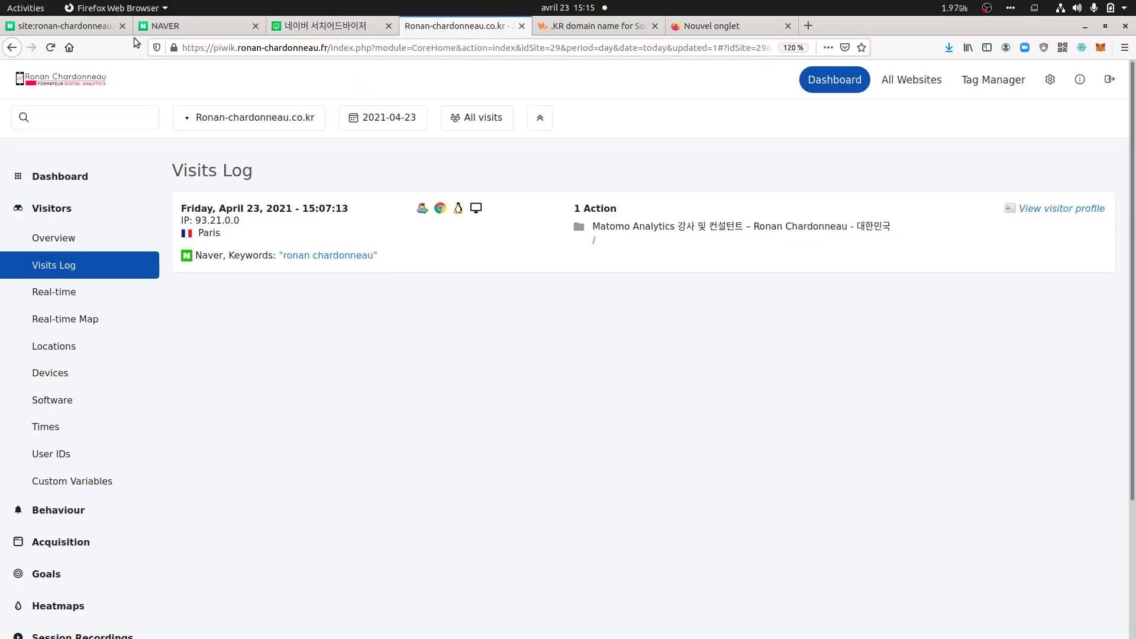
pyautogui.click(87, 26)
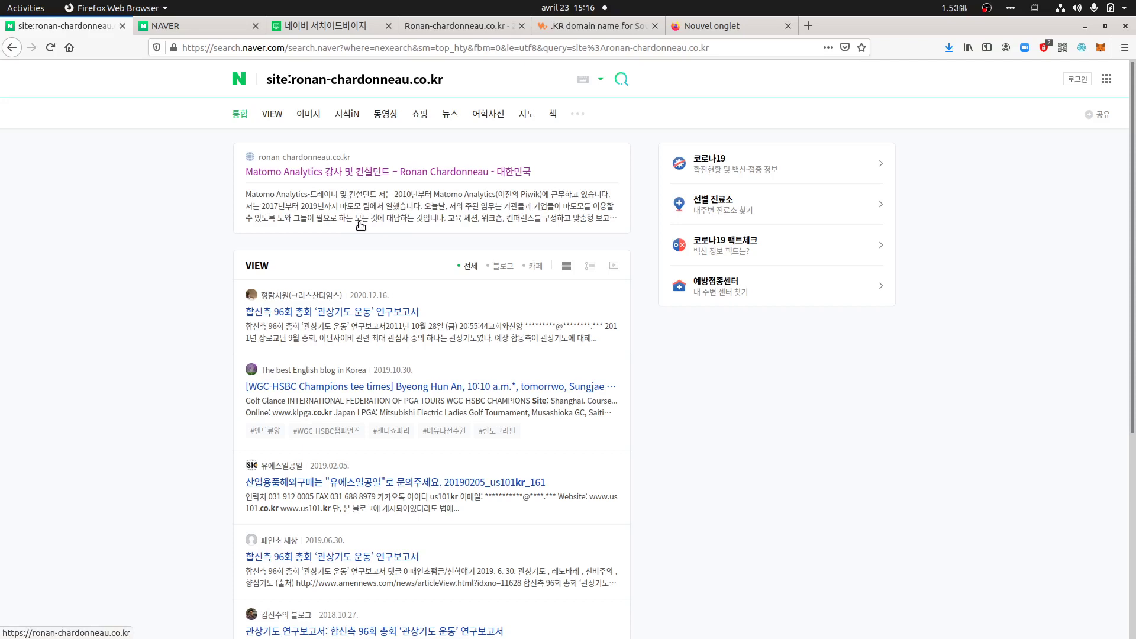
# Step: Show Matomo's Visits Log with the 2021-04-23 Paris visit from a Naver keyword search
pyautogui.click(467, 26)
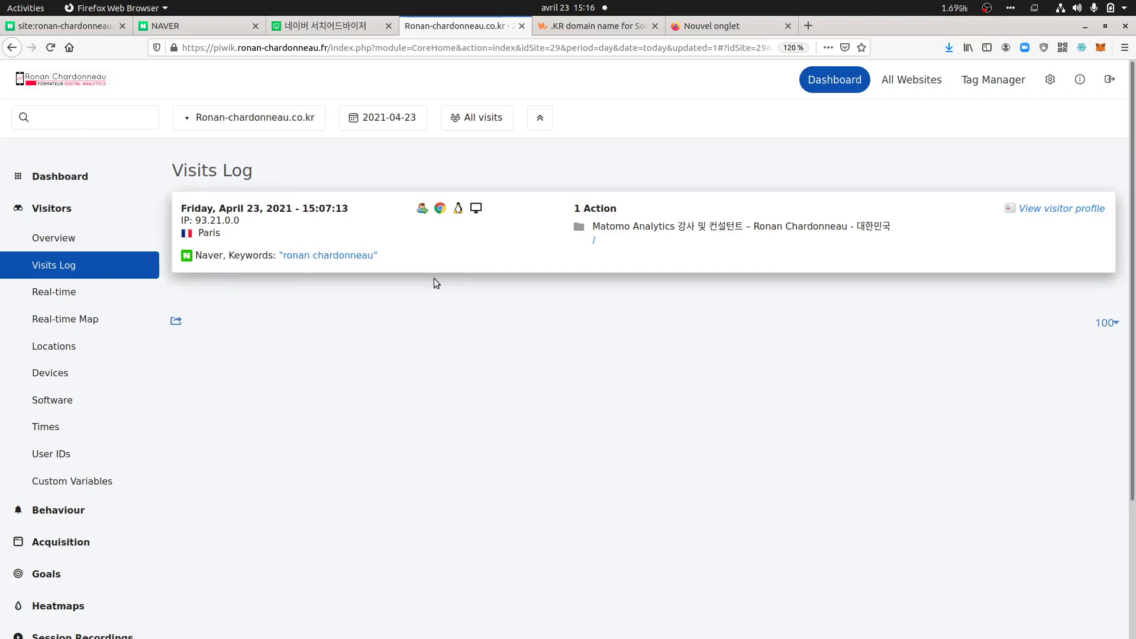
# Step: Set the Visits Log period to the whole month of March 2021
pyautogui.click(398, 123)
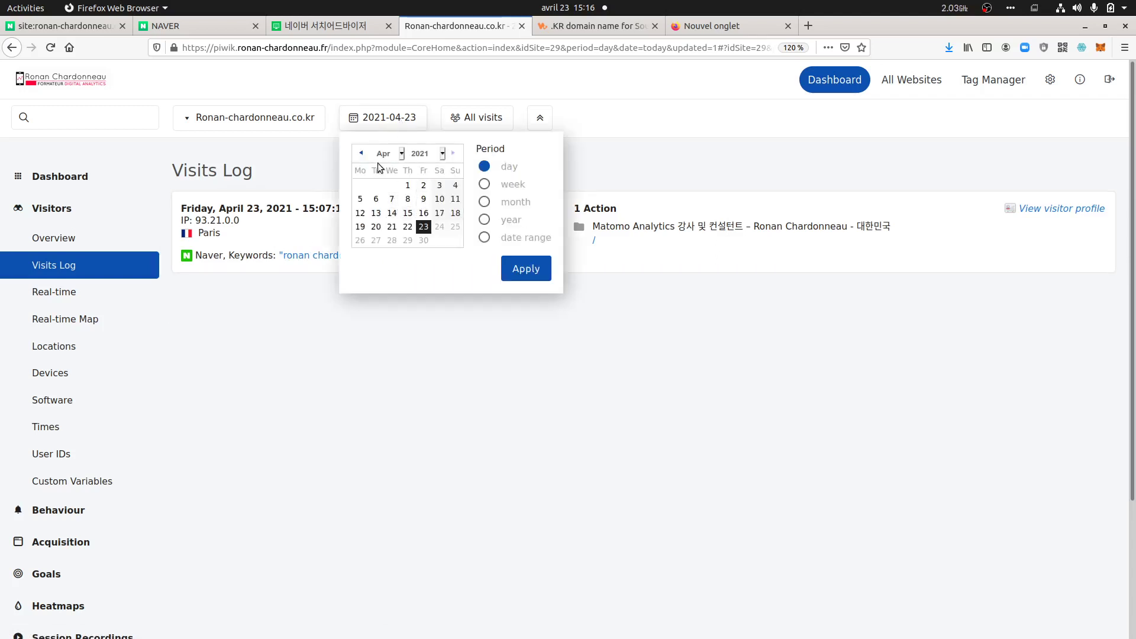
pyautogui.click(361, 153)
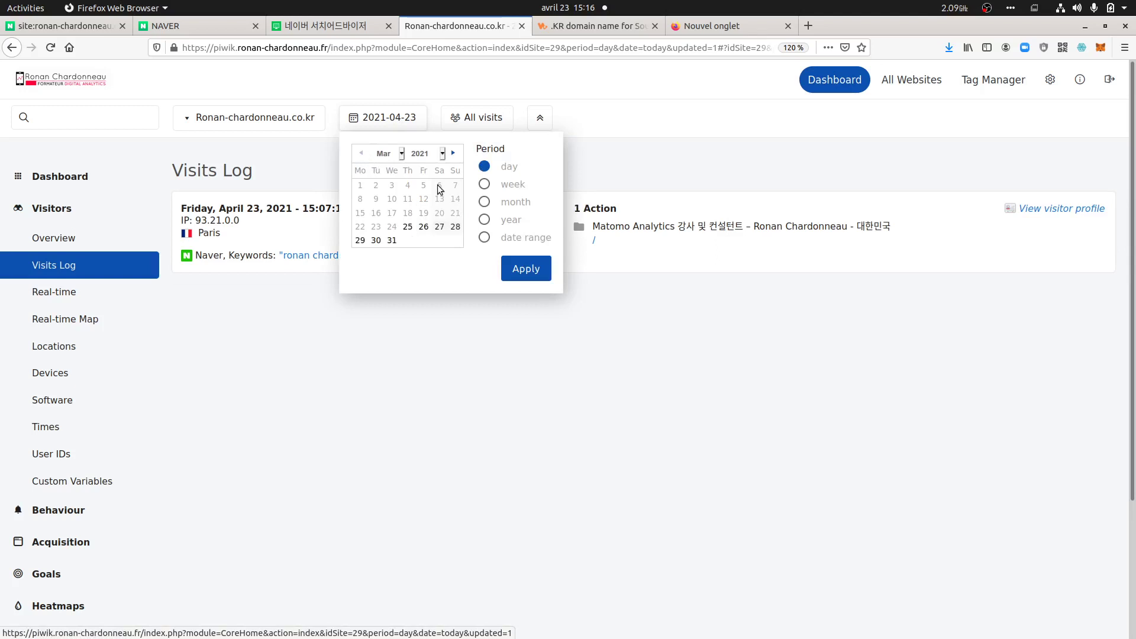
pyautogui.click(483, 207)
pyautogui.click(439, 225)
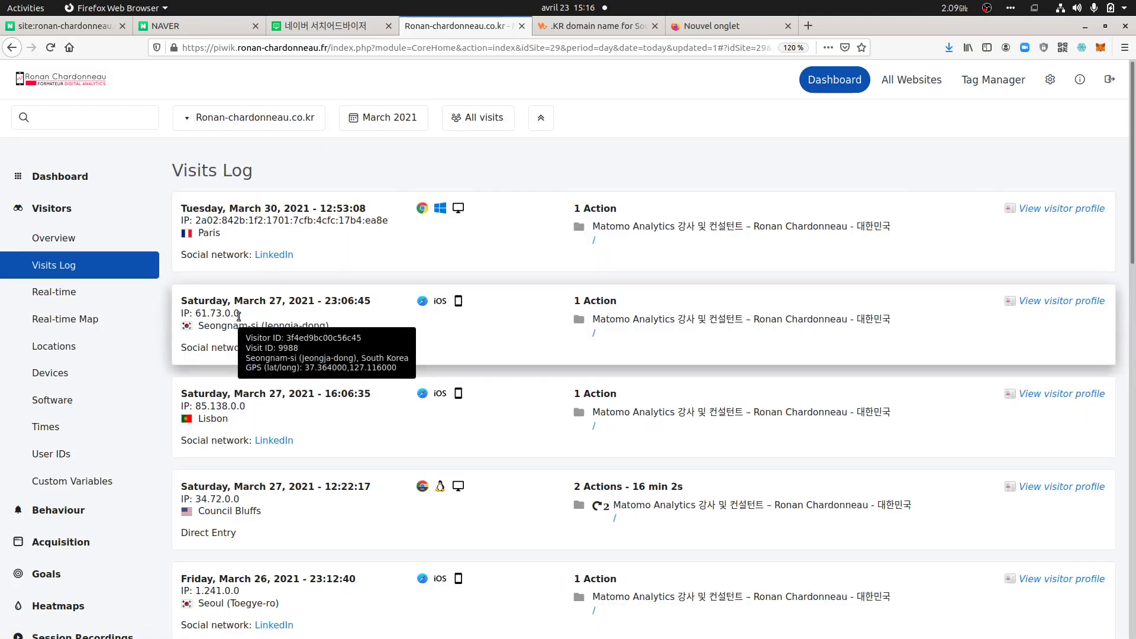
# Step: Review the March visits, highlighting the Seongnam-si location, then return to Naver Search Advisor
pyautogui.moveTo(238, 326); pyautogui.dragTo(203, 326)
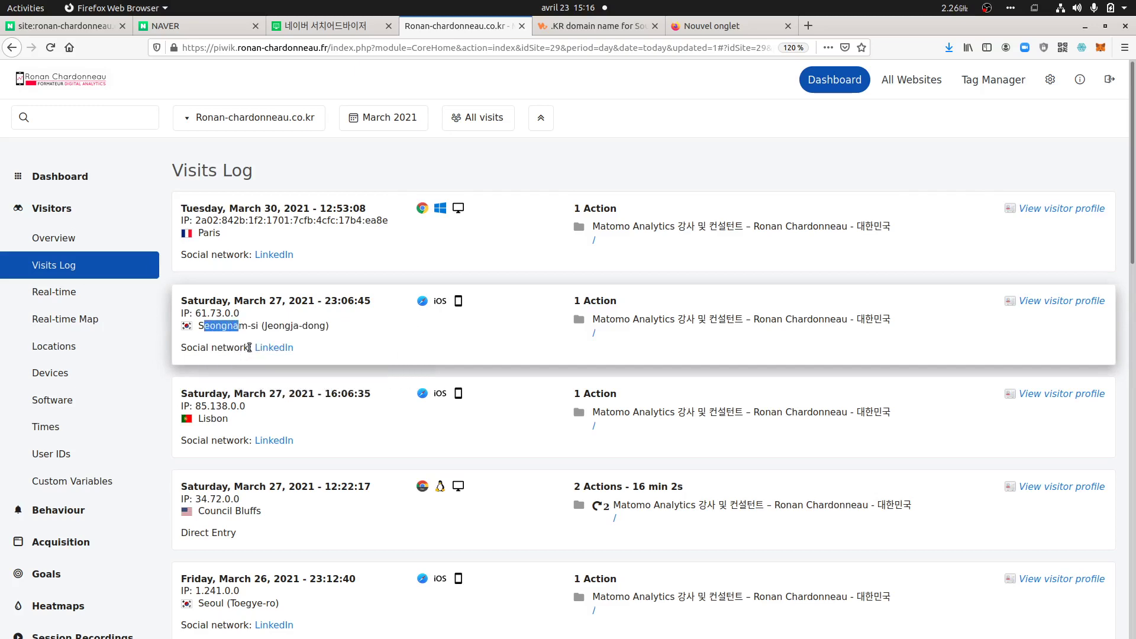
pyautogui.scroll(-3, 300, 355)
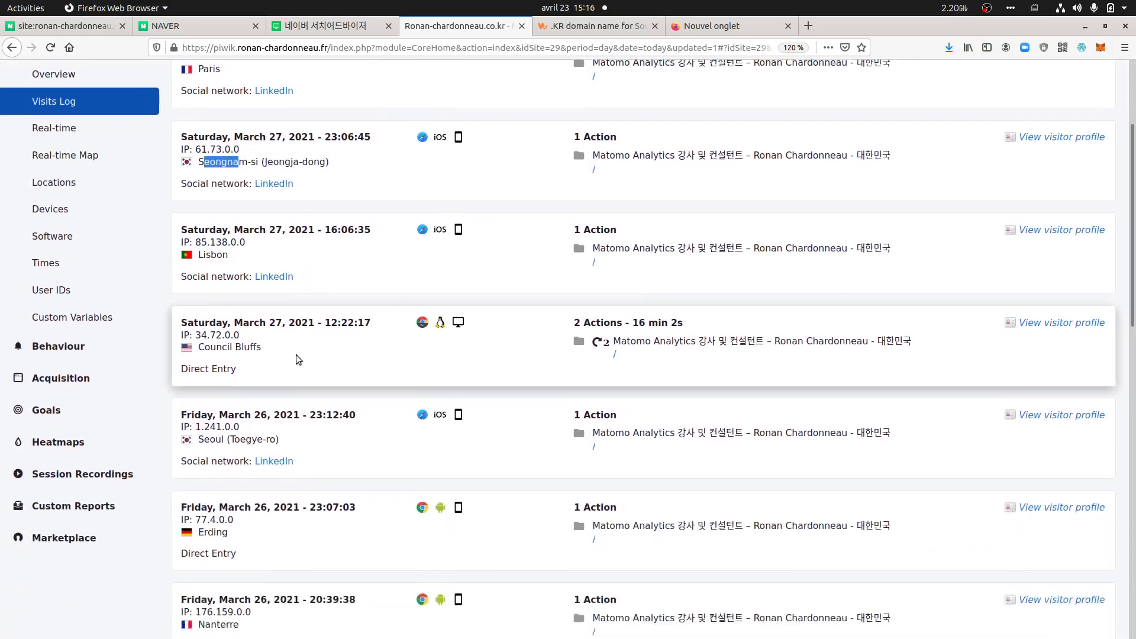
pyautogui.scroll(-6, 296, 354)
pyautogui.scroll(8, 296, 354)
pyautogui.scroll(2, 297, 353)
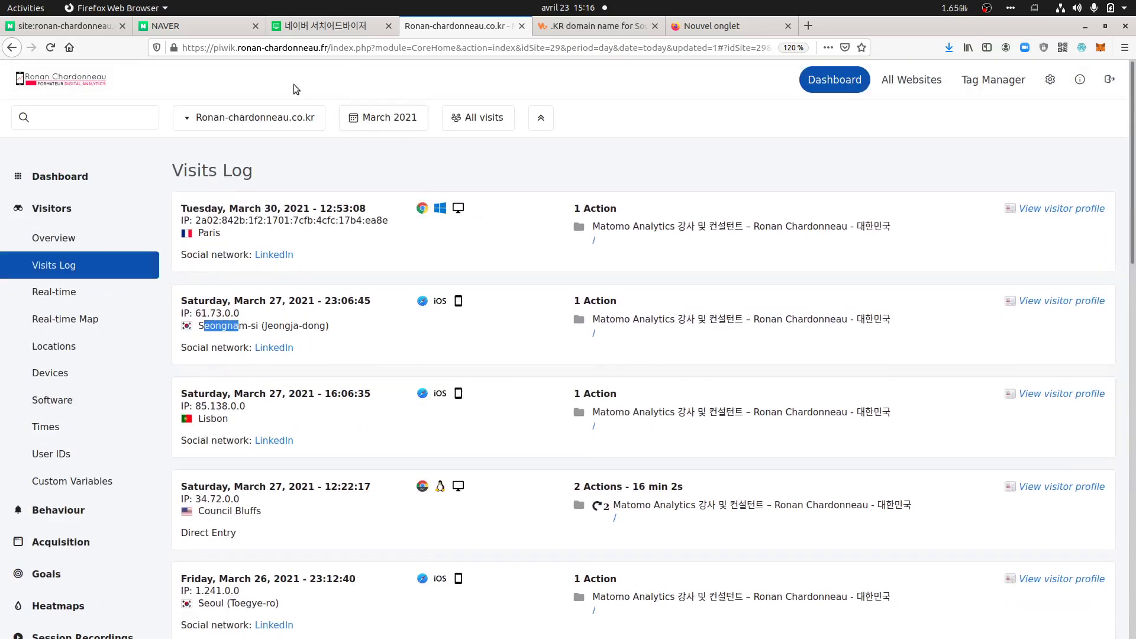
pyautogui.click(315, 27)
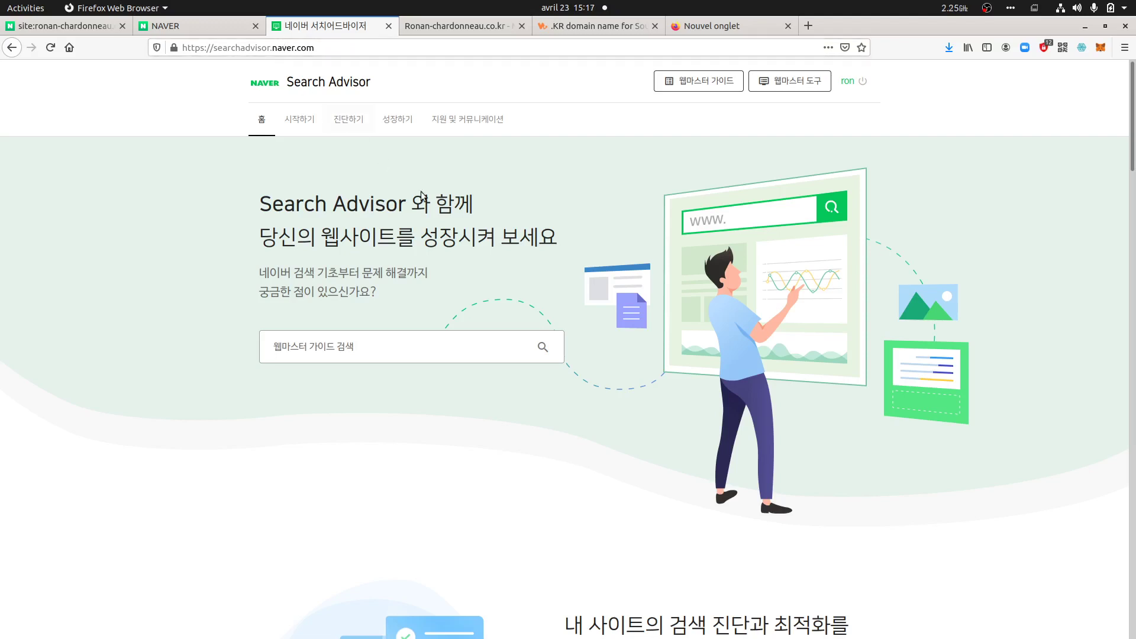